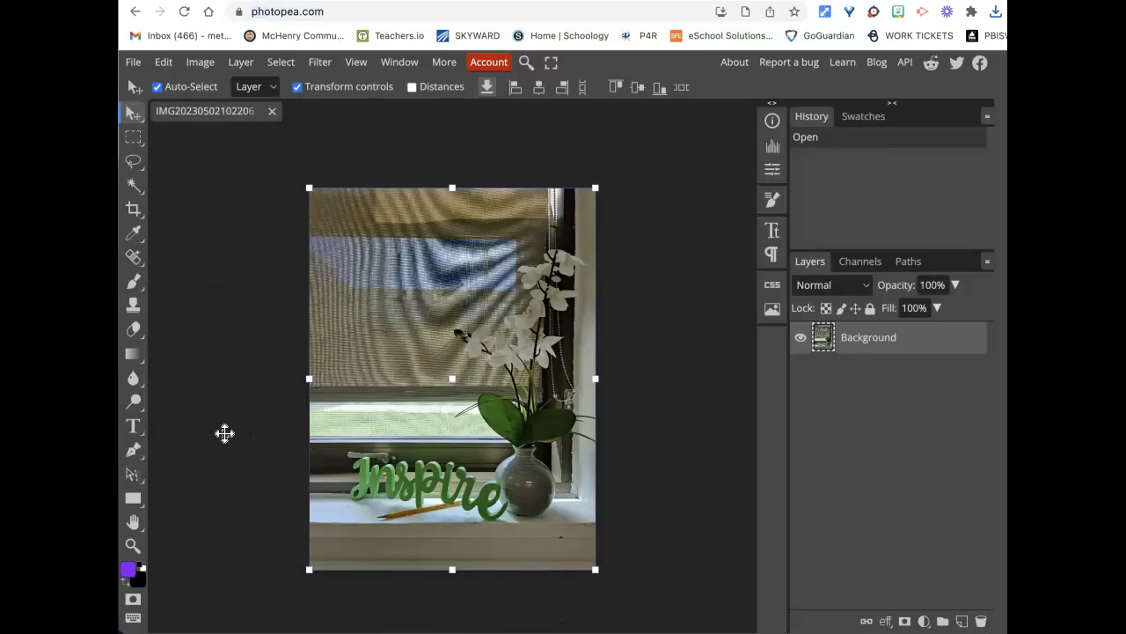
- Add a Black & White adjustment layer above the Background and keep the adjustment properties expanded beside the photo
{"action": "left_click", "coordinate": [225, 433]}
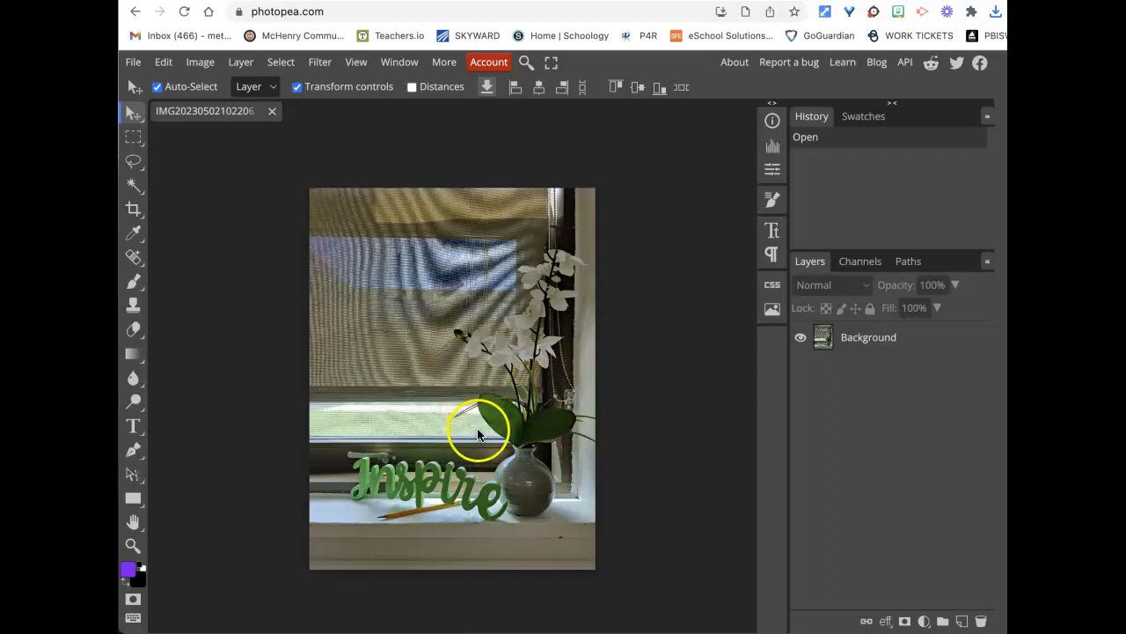
{"action": "left_click", "coordinate": [924, 622]}
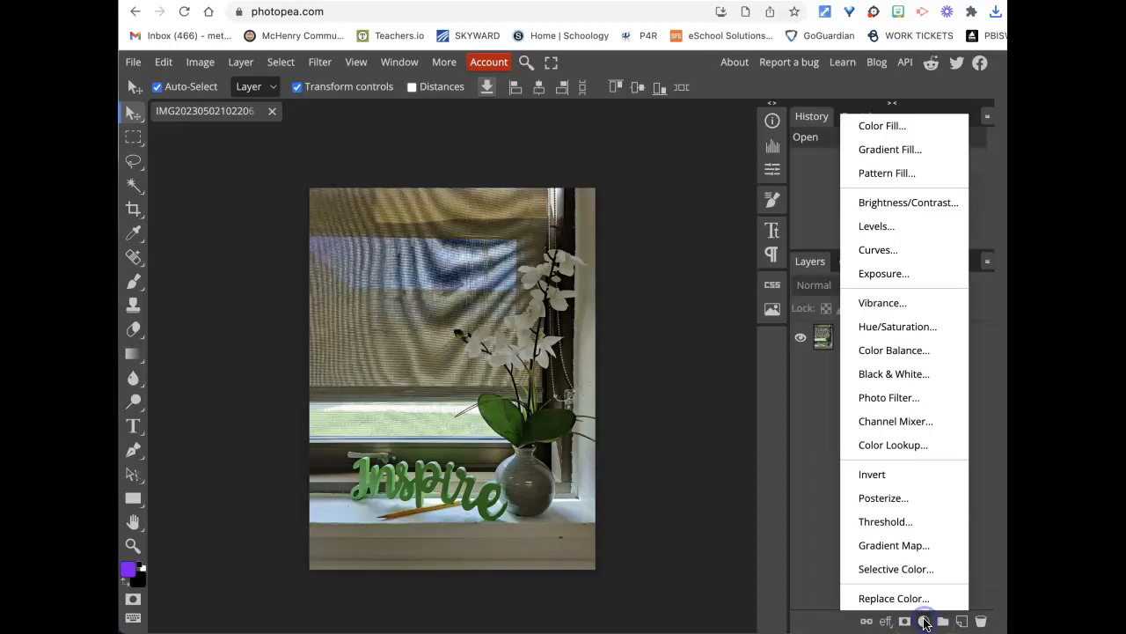
{"action": "left_click", "coordinate": [921, 374]}
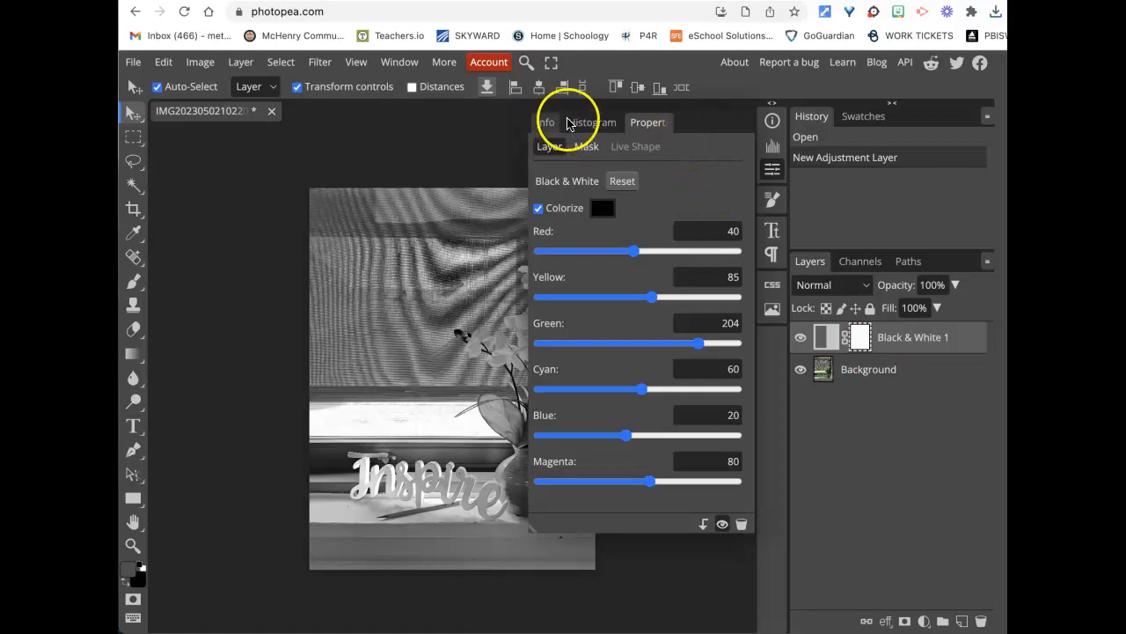
{"action": "left_click", "coordinate": [461, 139]}
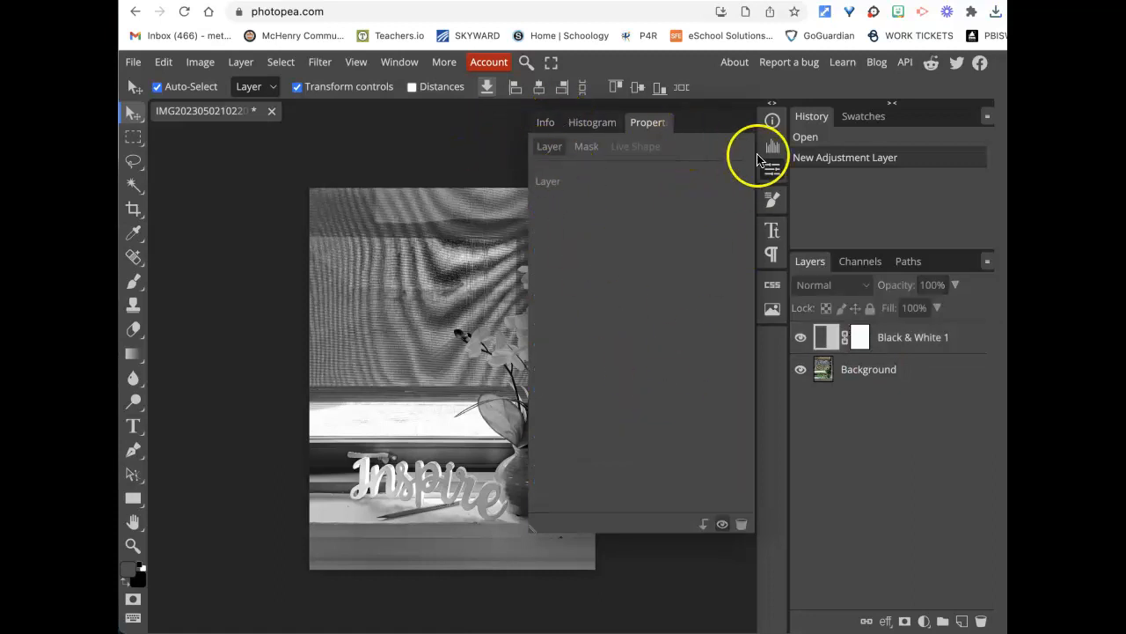
{"action": "left_click", "coordinate": [773, 106]}
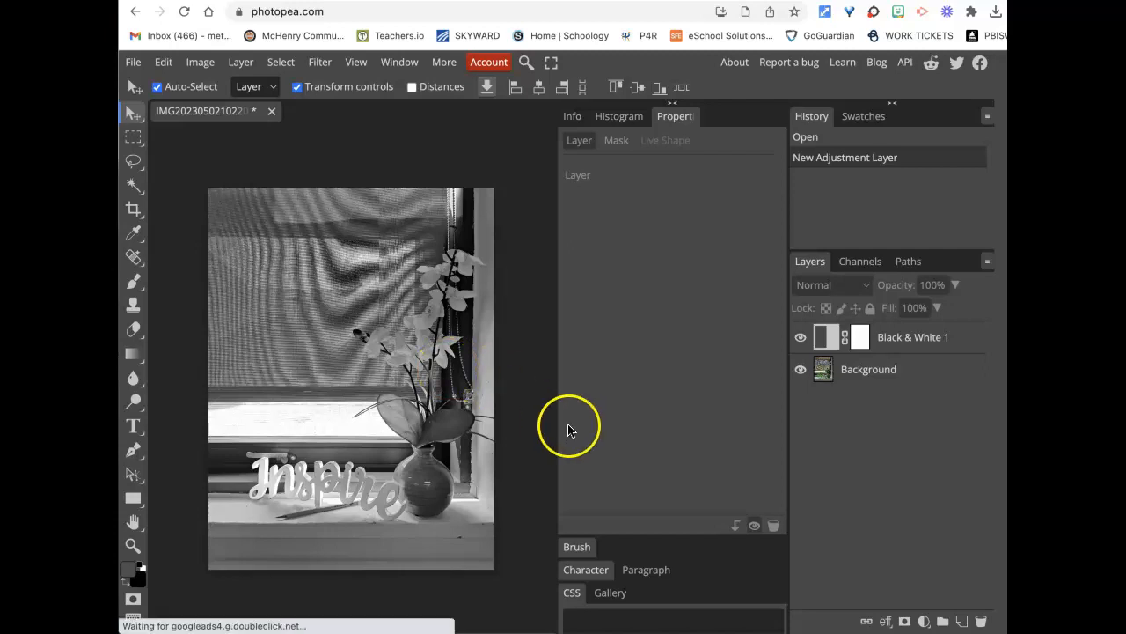
- Add a Curves adjustment layer on top and bend it into an S-curve with points at 129/90 and 177/204
{"action": "left_click", "coordinate": [924, 621]}
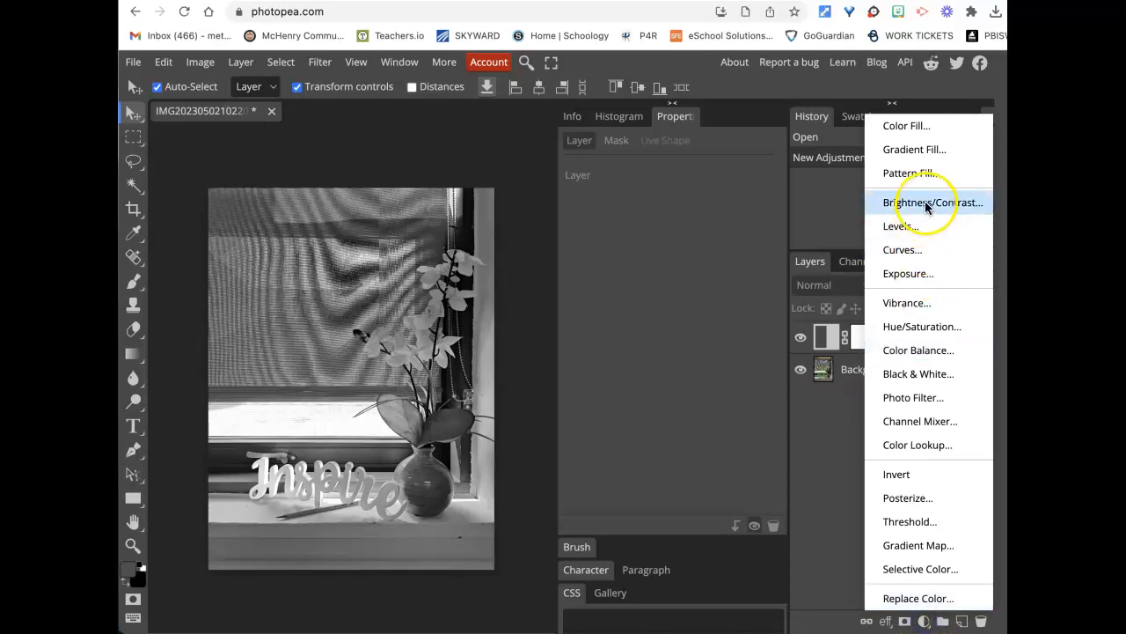
{"action": "left_click", "coordinate": [918, 254]}
{"action": "left_click_drag", "start_coordinate": [648, 376], "coordinate": [667, 393]}
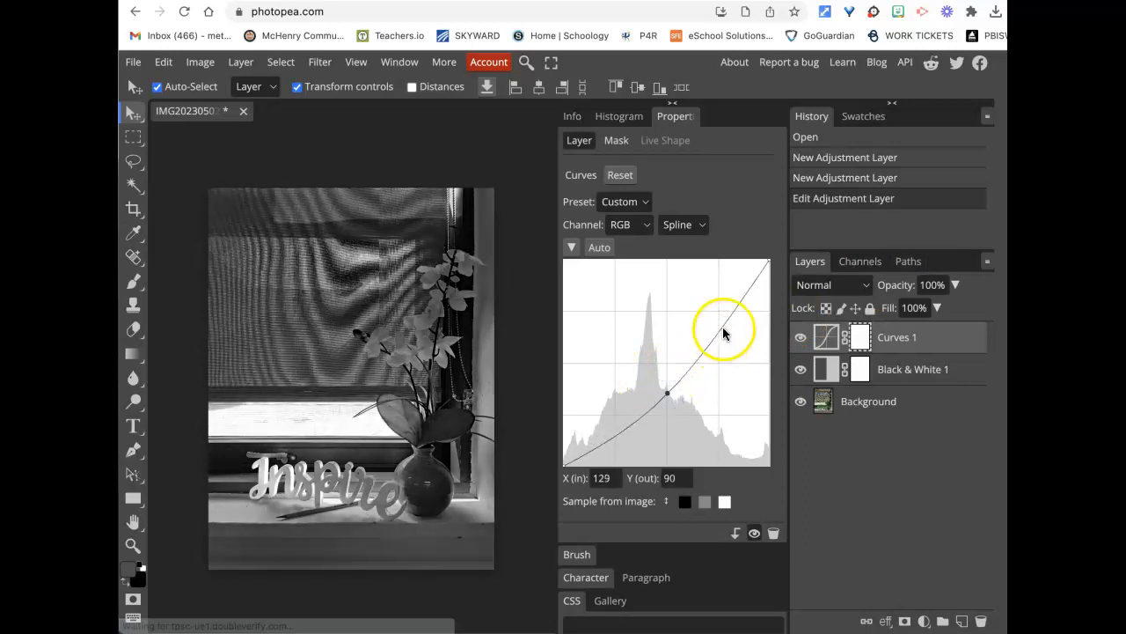
{"action": "left_click_drag", "start_coordinate": [725, 322], "coordinate": [707, 302]}
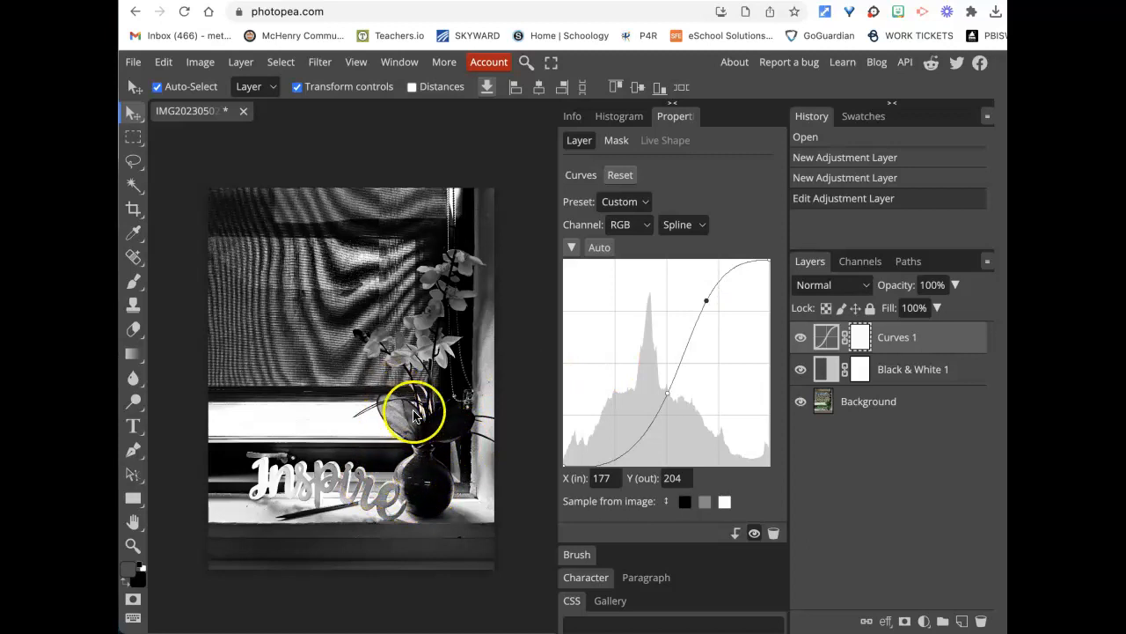
- Hide the Curves layer and replace its S-curve with the automatic correction
{"action": "left_click", "coordinate": [803, 338]}
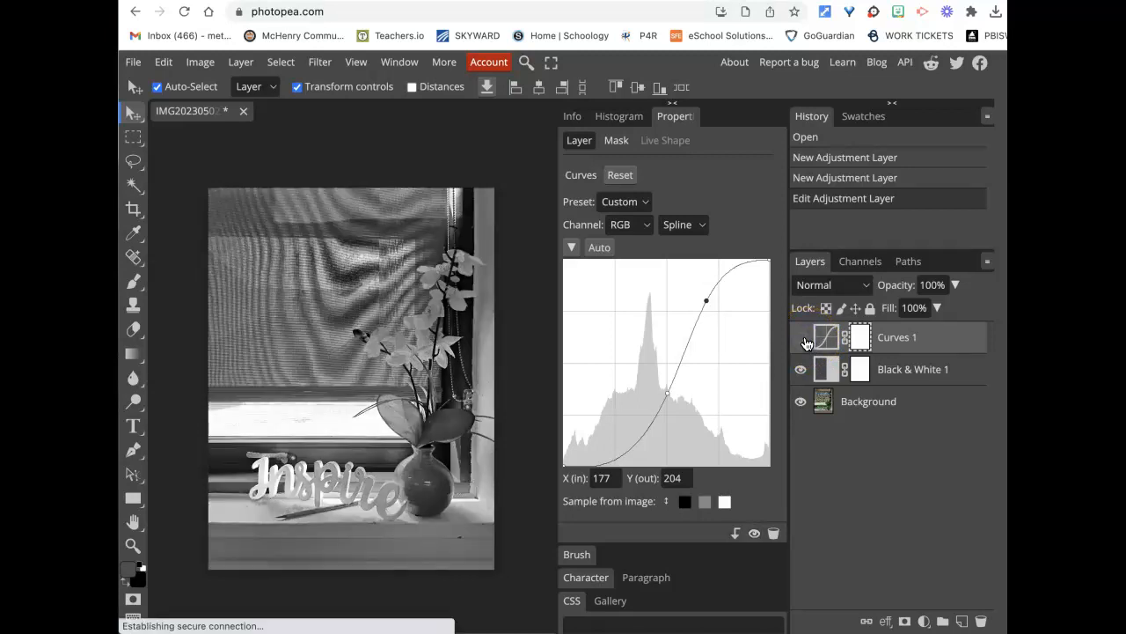
{"action": "left_click", "coordinate": [646, 201]}
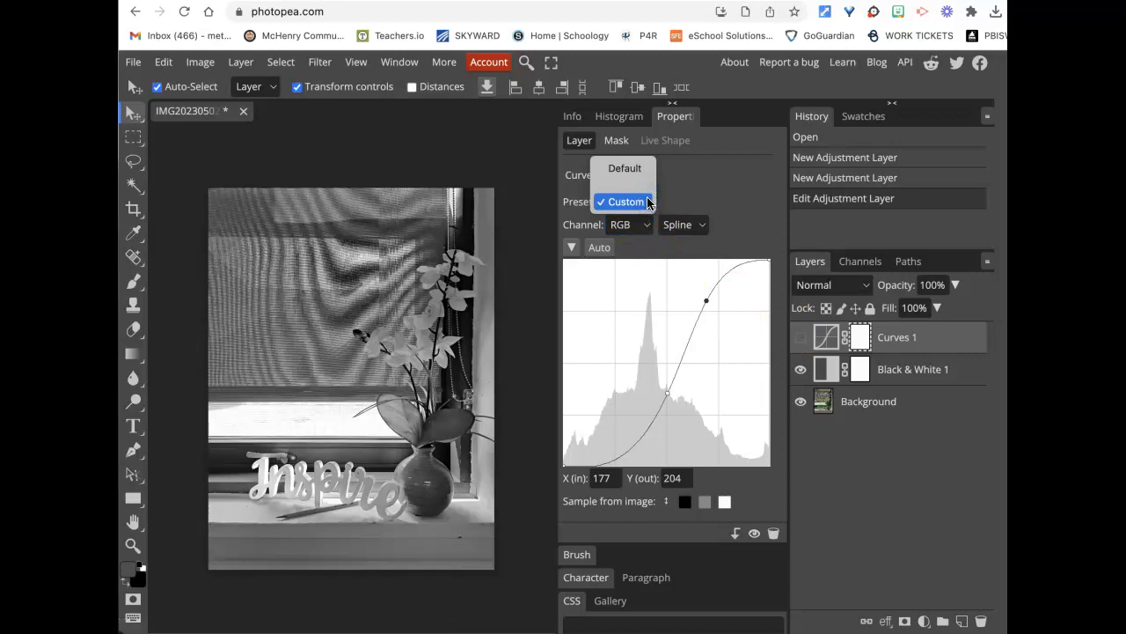
{"action": "left_click", "coordinate": [687, 183]}
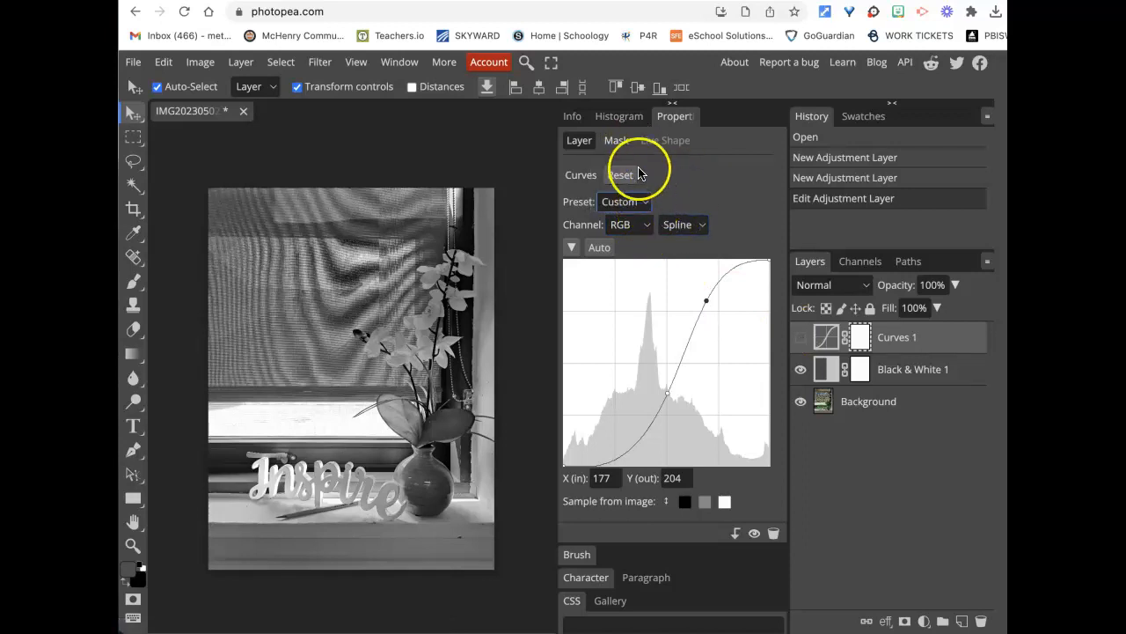
{"action": "left_click", "coordinate": [600, 249]}
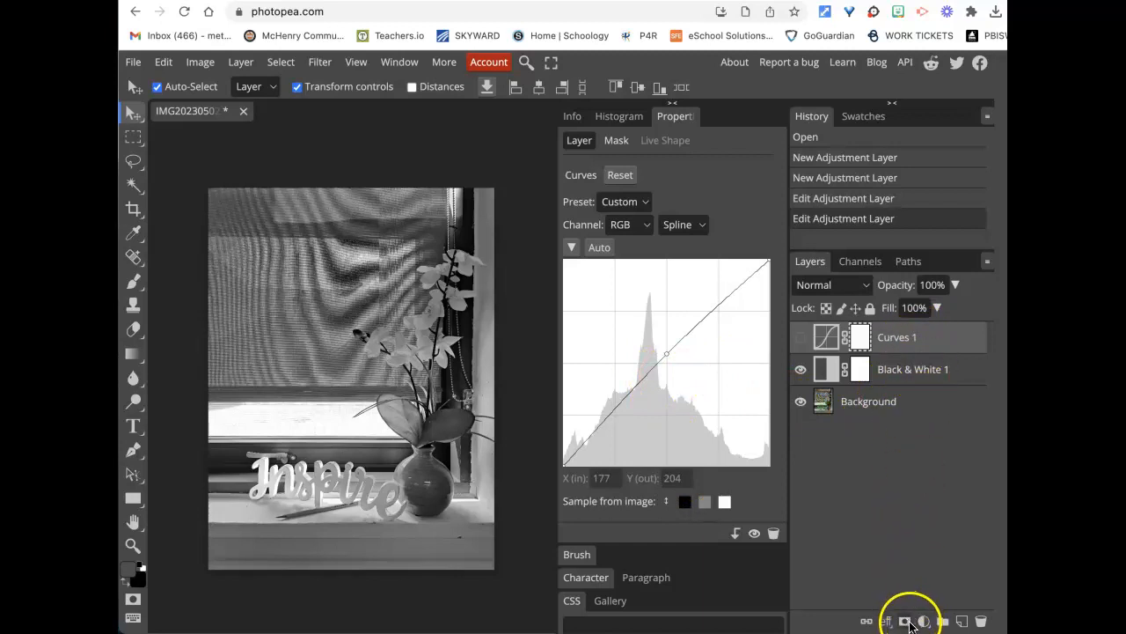
- Add a Brightness/Contrast adjustment layer directly above the Background, with brightness 26 and contrast -22
{"action": "left_click", "coordinate": [925, 407]}
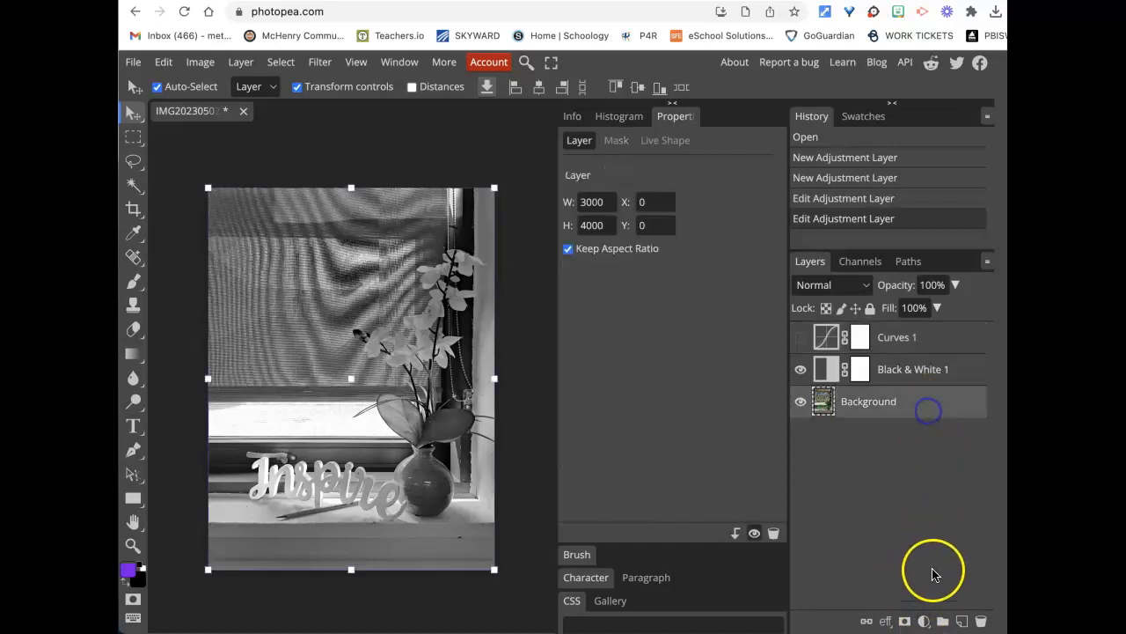
{"action": "left_click", "coordinate": [923, 622]}
{"action": "left_click", "coordinate": [934, 203]}
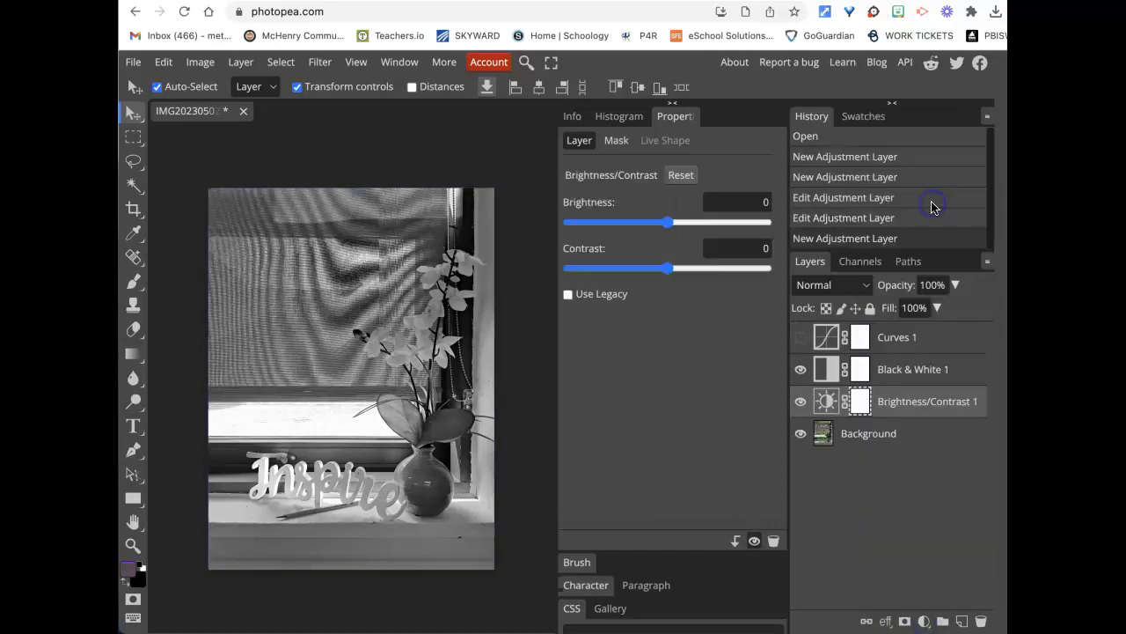
{"action": "left_click_drag", "start_coordinate": [668, 222], "coordinate": [712, 226]}
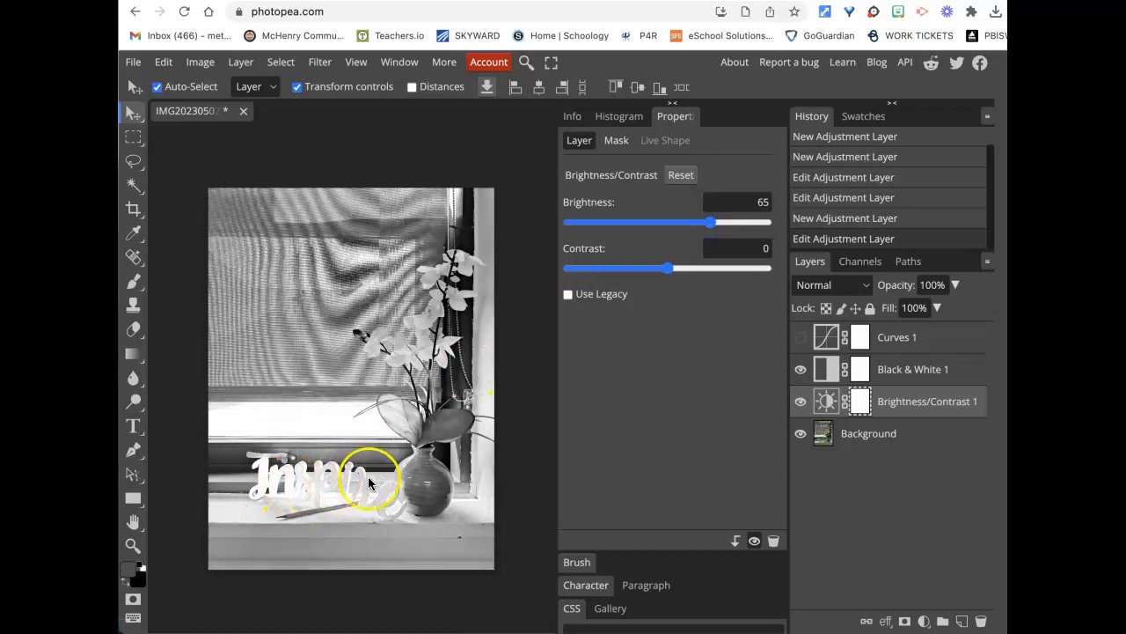
{"action": "left_click_drag", "start_coordinate": [676, 274], "coordinate": [627, 276]}
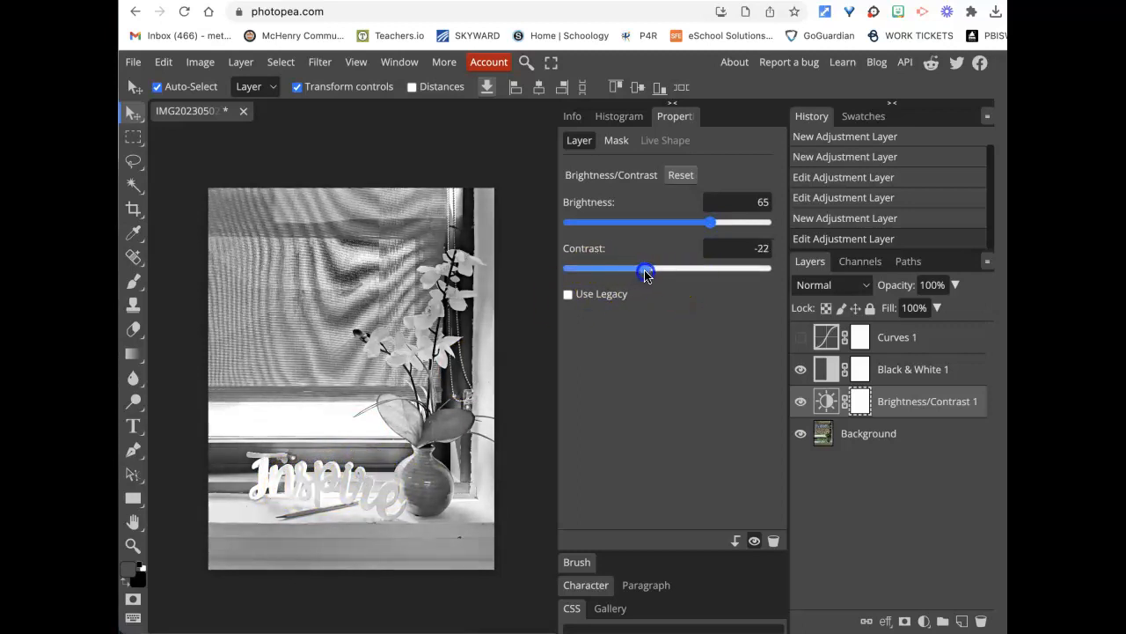
{"action": "left_click_drag", "start_coordinate": [709, 223], "coordinate": [685, 230]}
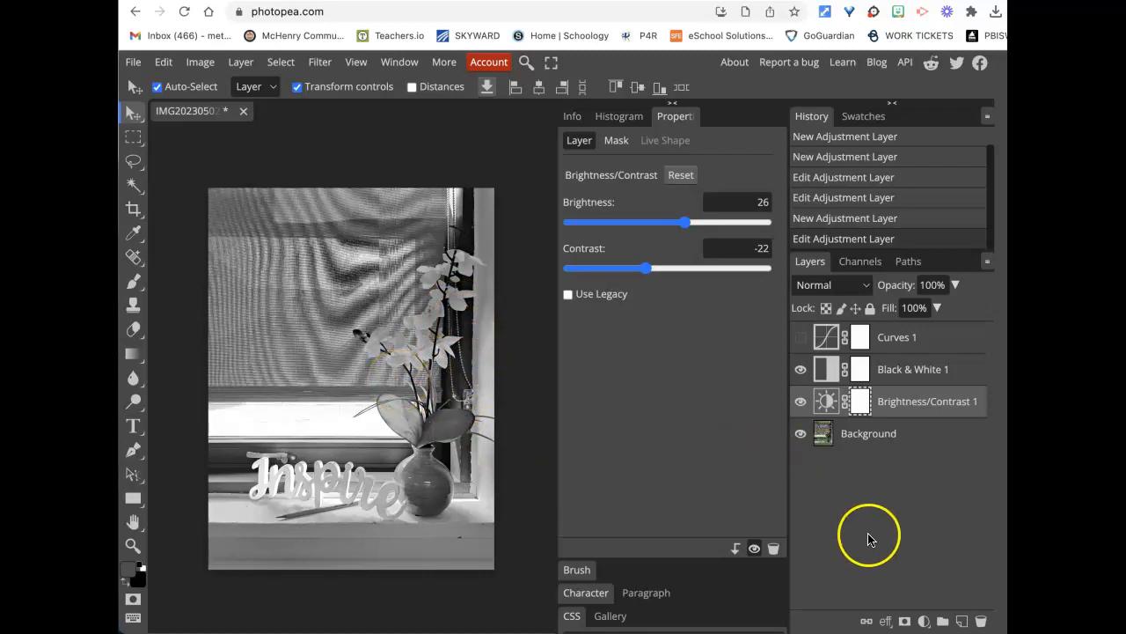
- Add a Levels adjustment layer above Brightness/Contrast with input black point 44, midtones 1.02 and white point 232
{"action": "left_click", "coordinate": [924, 621]}
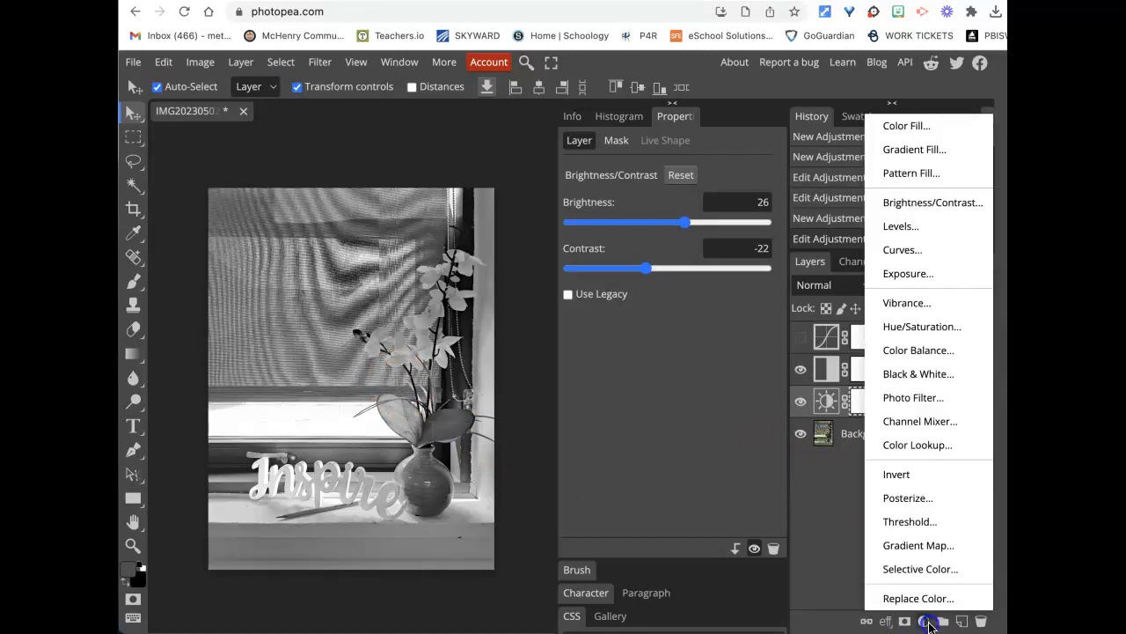
{"action": "left_click", "coordinate": [924, 230]}
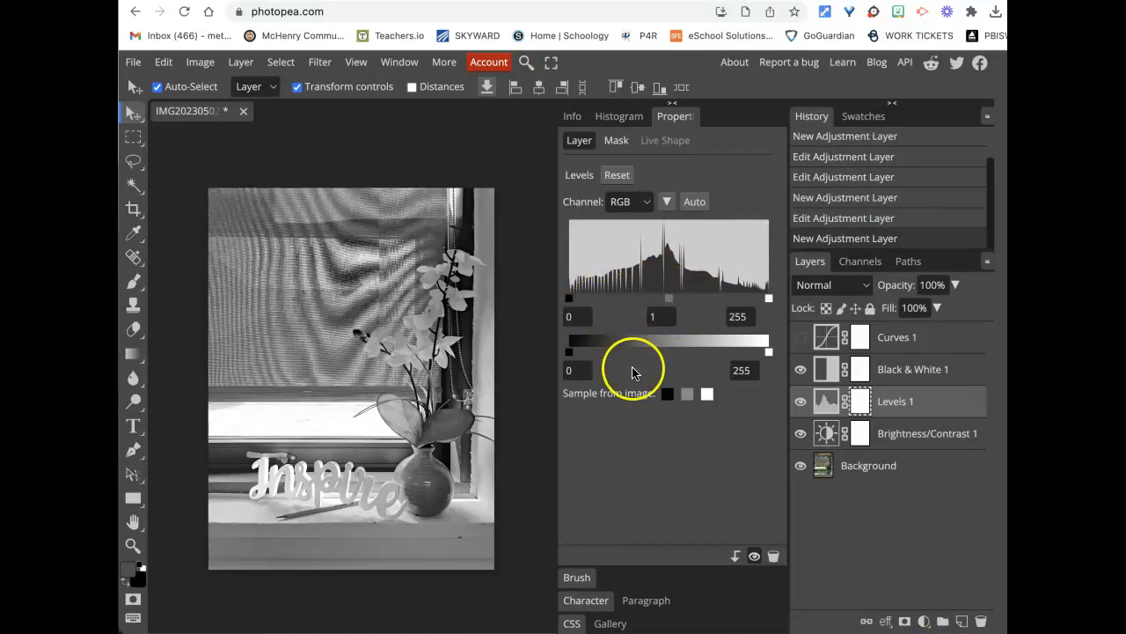
{"action": "mouse_move", "coordinate": [764, 355]}
{"action": "left_mouse_down"}
{"action": "mouse_move", "coordinate": [754, 352]}
{"action": "mouse_move", "coordinate": [783, 355]}
{"action": "left_mouse_up"}
{"action": "mouse_move", "coordinate": [574, 356]}
{"action": "left_mouse_down"}
{"action": "mouse_move", "coordinate": [599, 348]}
{"action": "mouse_move", "coordinate": [570, 348]}
{"action": "left_mouse_up"}
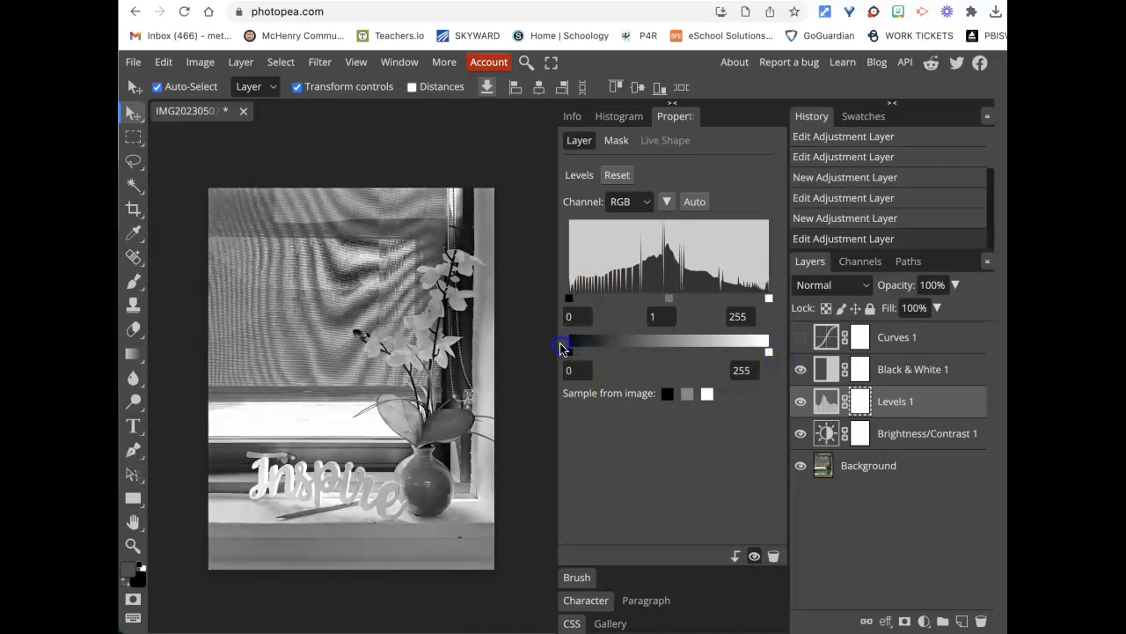
{"action": "mouse_move", "coordinate": [768, 352]}
{"action": "left_mouse_down"}
{"action": "mouse_move", "coordinate": [738, 356]}
{"action": "mouse_move", "coordinate": [775, 355]}
{"action": "left_mouse_up"}
{"action": "mouse_move", "coordinate": [670, 299]}
{"action": "left_mouse_down"}
{"action": "mouse_move", "coordinate": [722, 297]}
{"action": "mouse_move", "coordinate": [656, 300]}
{"action": "mouse_move", "coordinate": [669, 301]}
{"action": "left_mouse_up"}
{"action": "left_click_drag", "start_coordinate": [570, 300], "coordinate": [603, 299]}
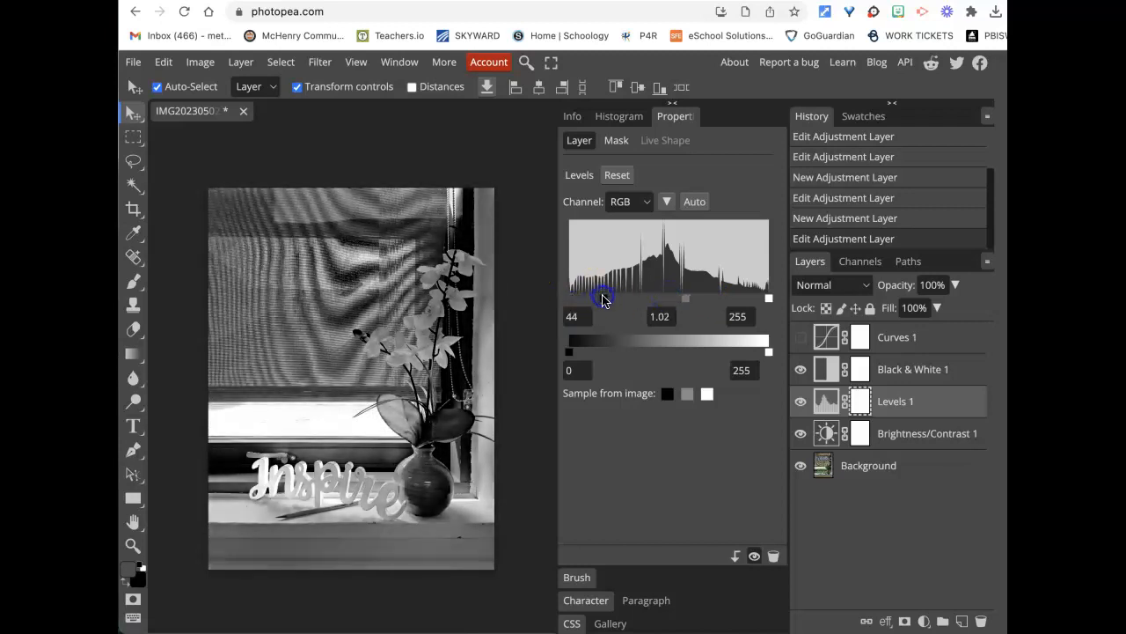
{"action": "mouse_move", "coordinate": [768, 300]}
{"action": "left_mouse_down"}
{"action": "mouse_move", "coordinate": [715, 300]}
{"action": "mouse_move", "coordinate": [753, 300]}
{"action": "left_mouse_up"}
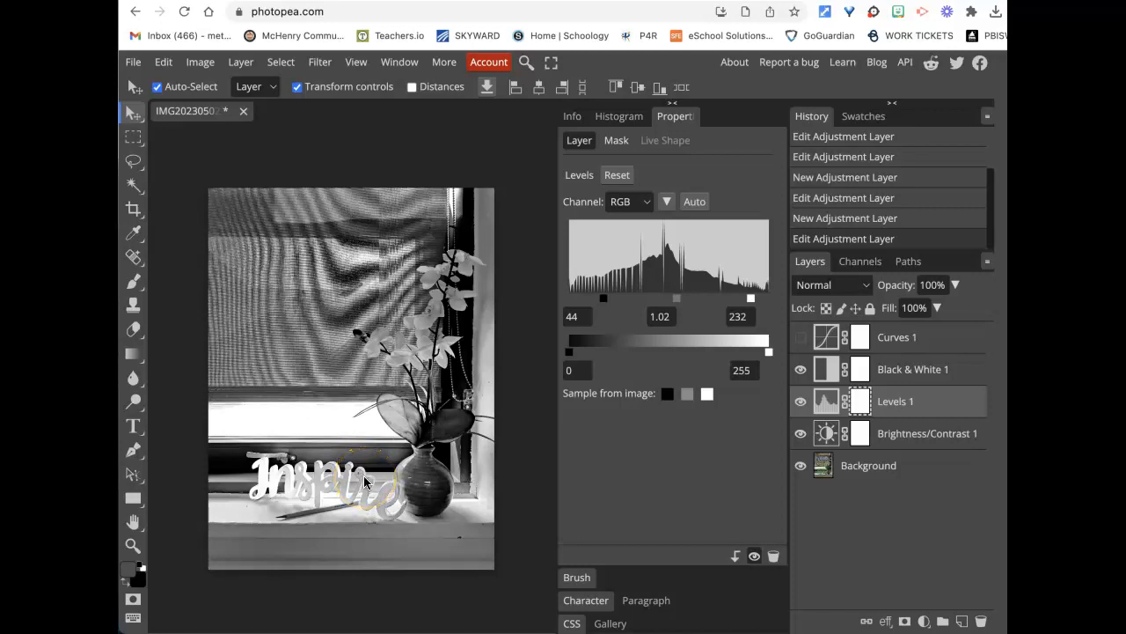
{"action": "left_click", "coordinate": [358, 382]}
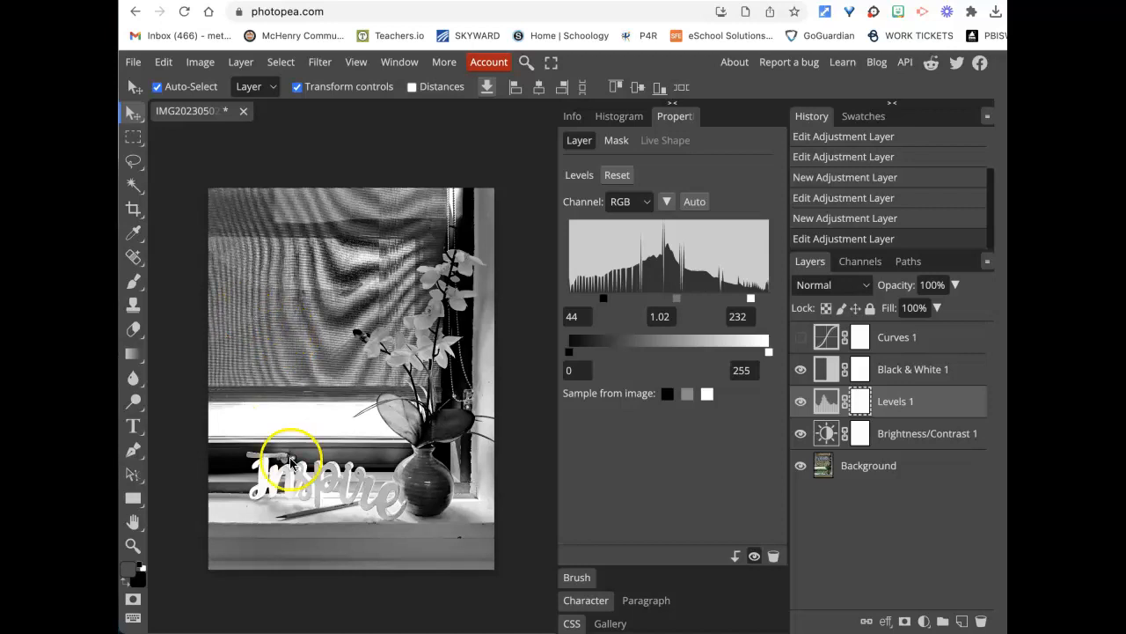
- Export the edited photo as a 3000 × 4000 px JPG at 70% quality
{"action": "left_click", "coordinate": [134, 63]}
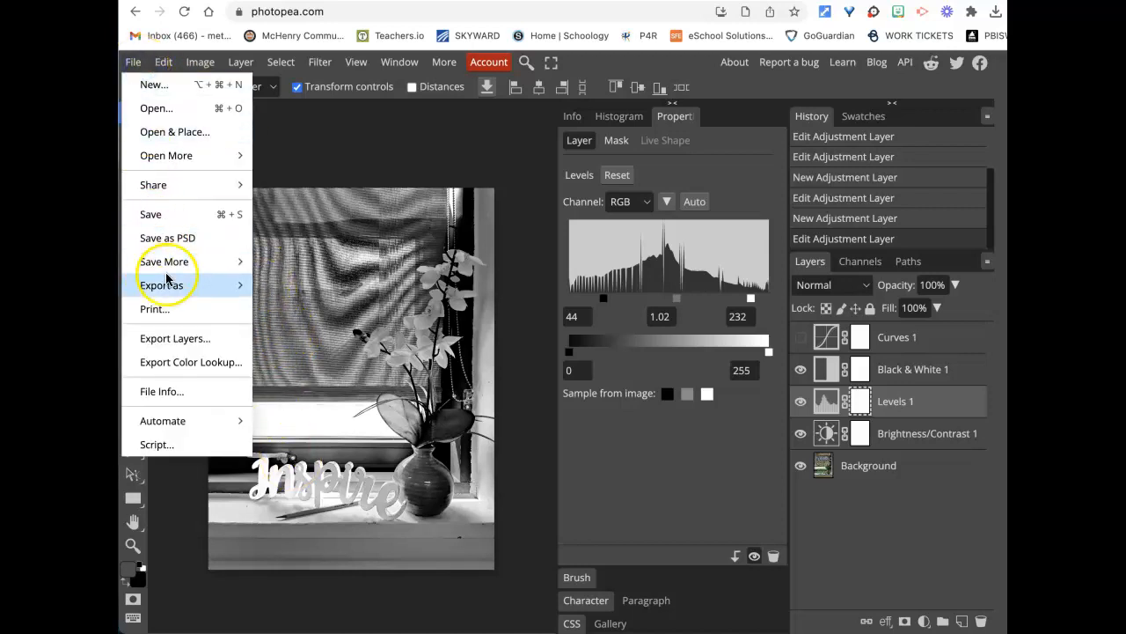
{"action": "mouse_move", "coordinate": [243, 285]}
{"action": "left_click", "coordinate": [286, 310]}
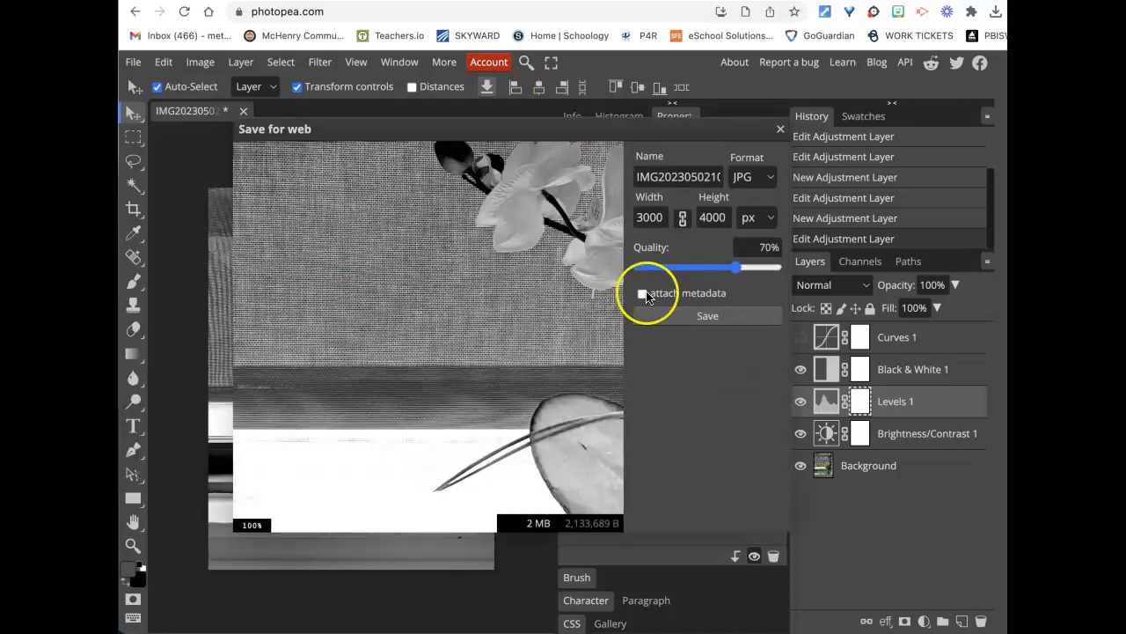
{"action": "left_click", "coordinate": [678, 315]}
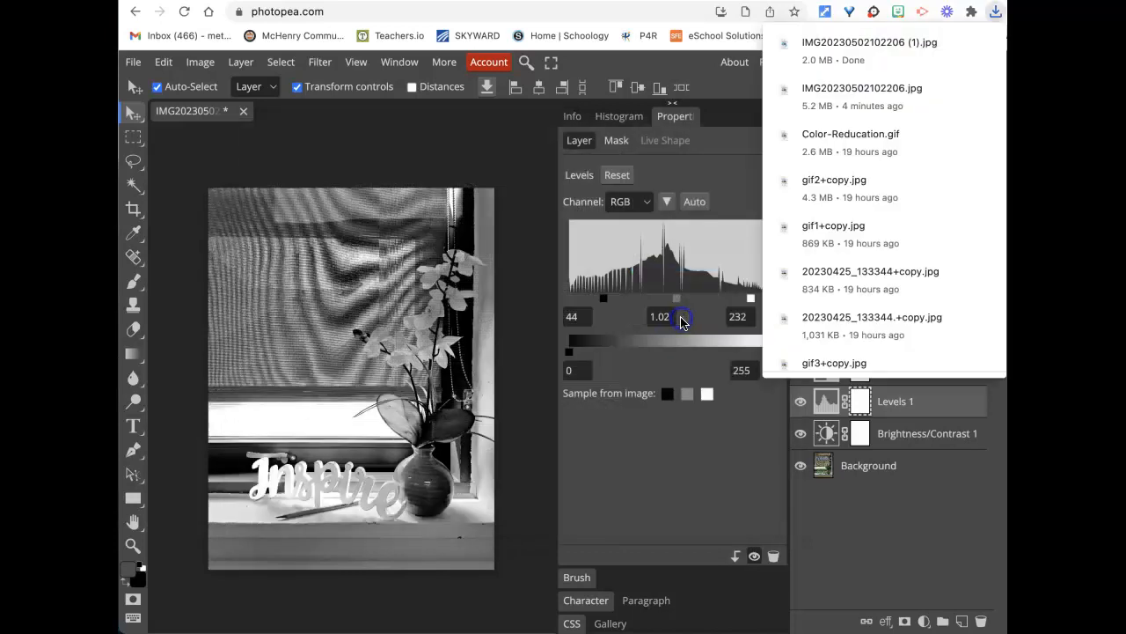